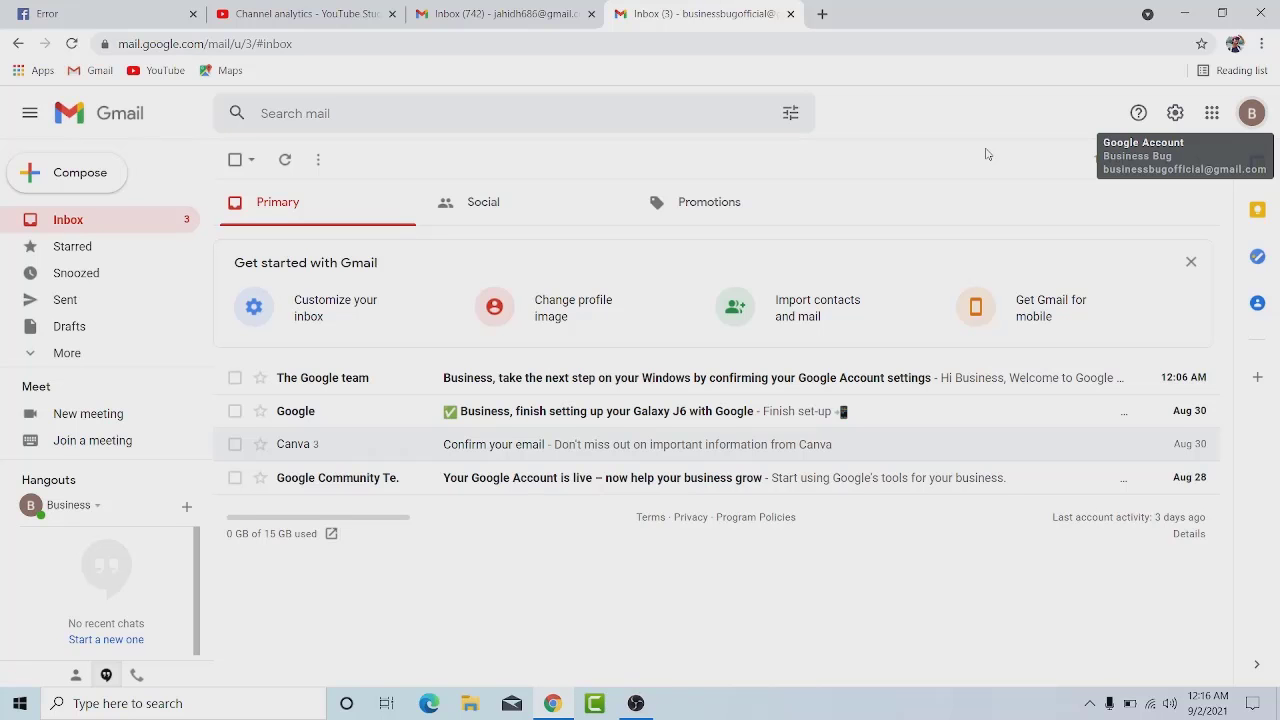
click(1105, 160)
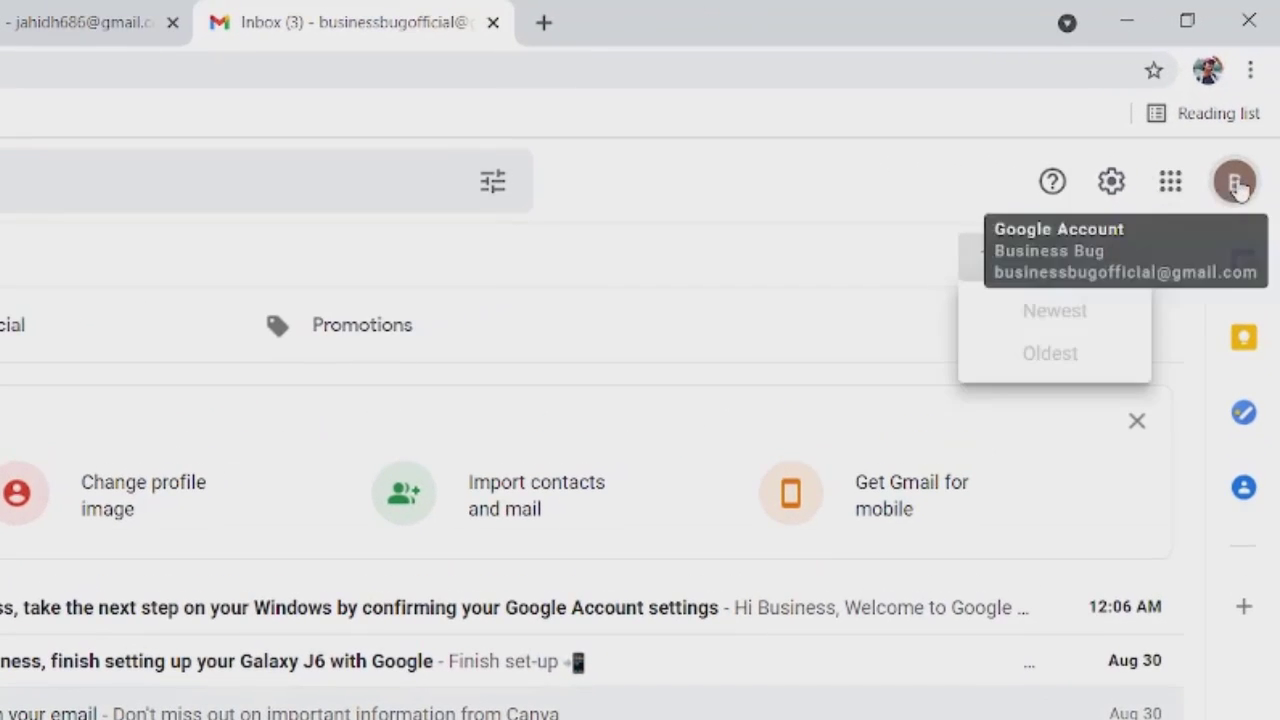
click(1237, 185)
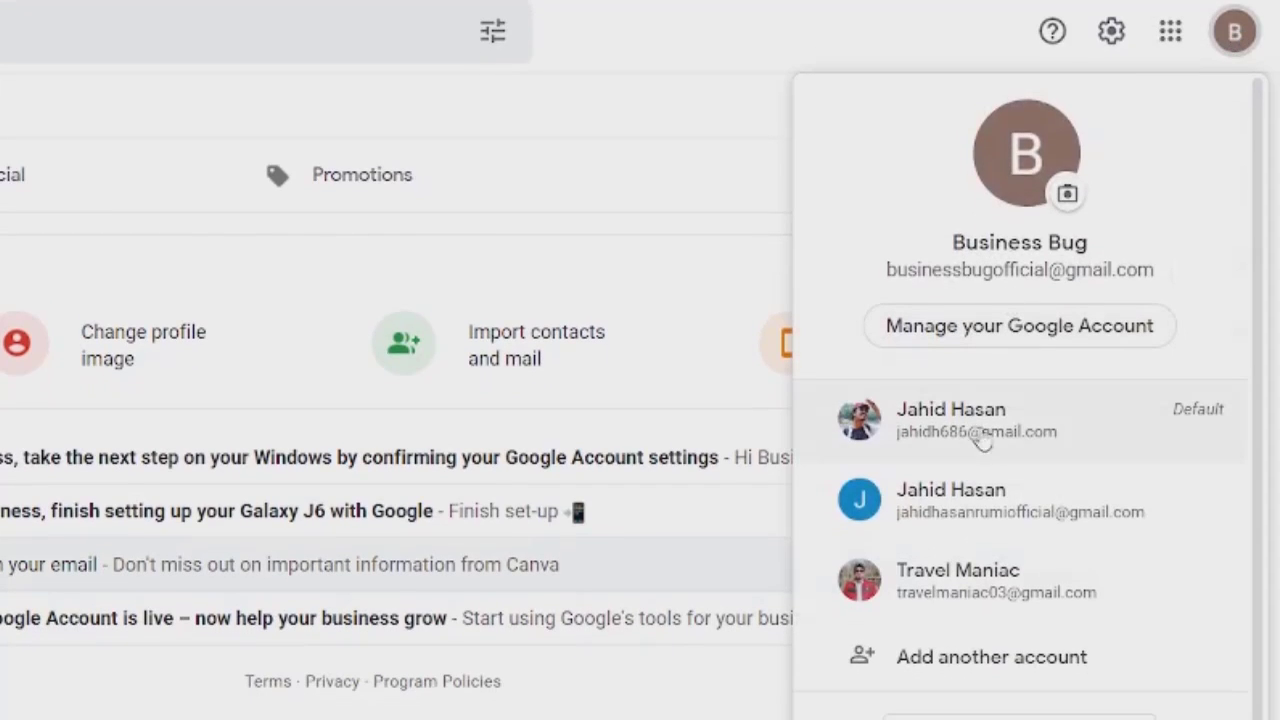
Open Manage your Google Account, go to Security, and scroll to Signing in to Google
click(957, 340)
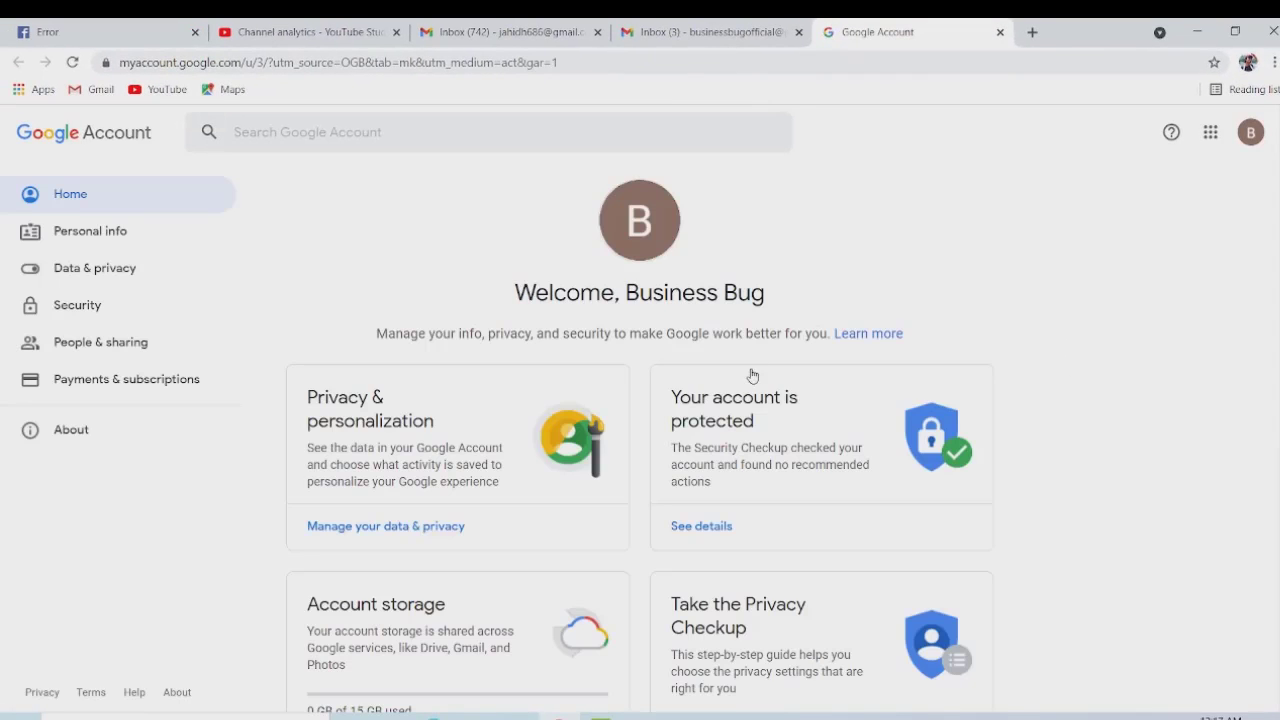
scroll(752, 374, down, 4)
scroll(754, 378, up, 4)
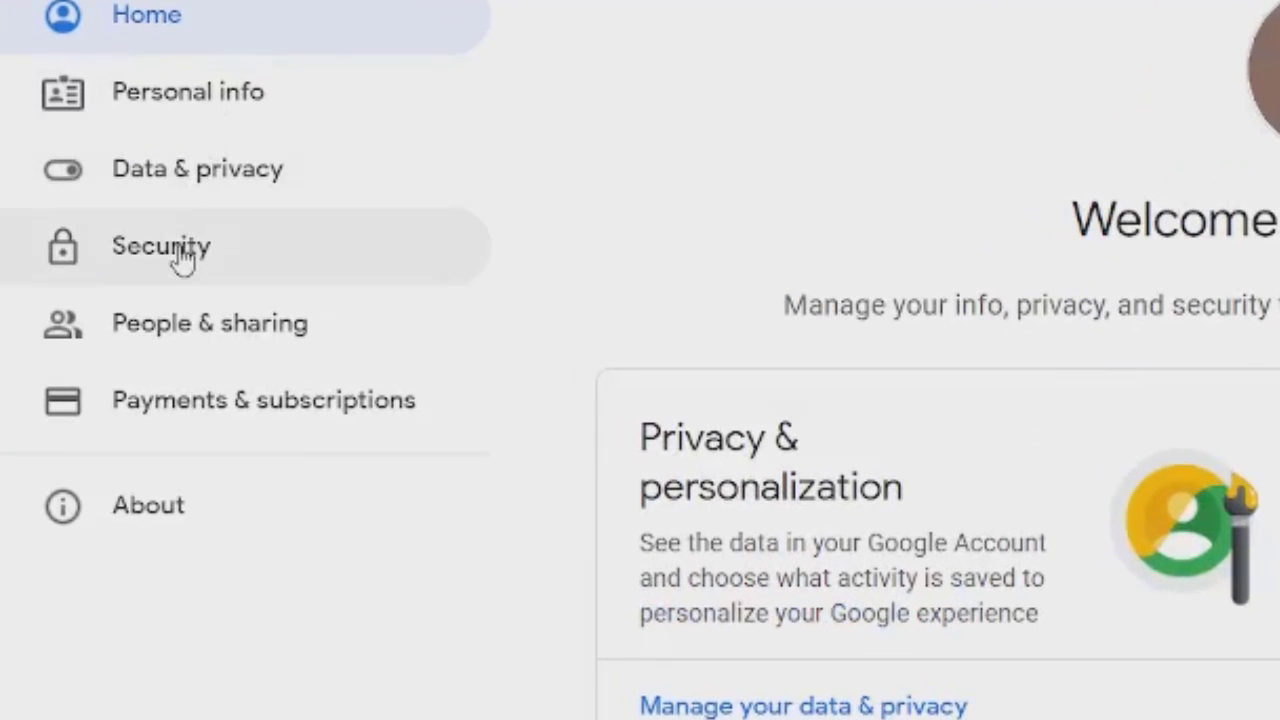
click(181, 258)
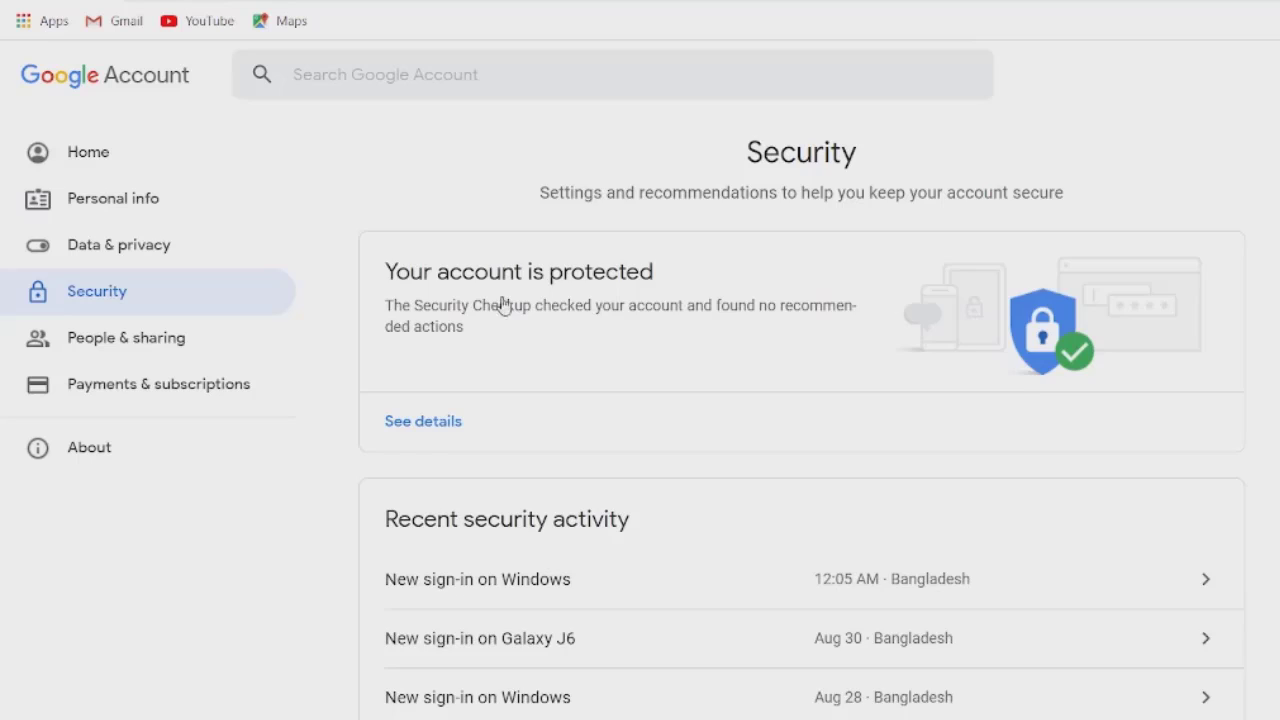
scroll(503, 305, down, 7)
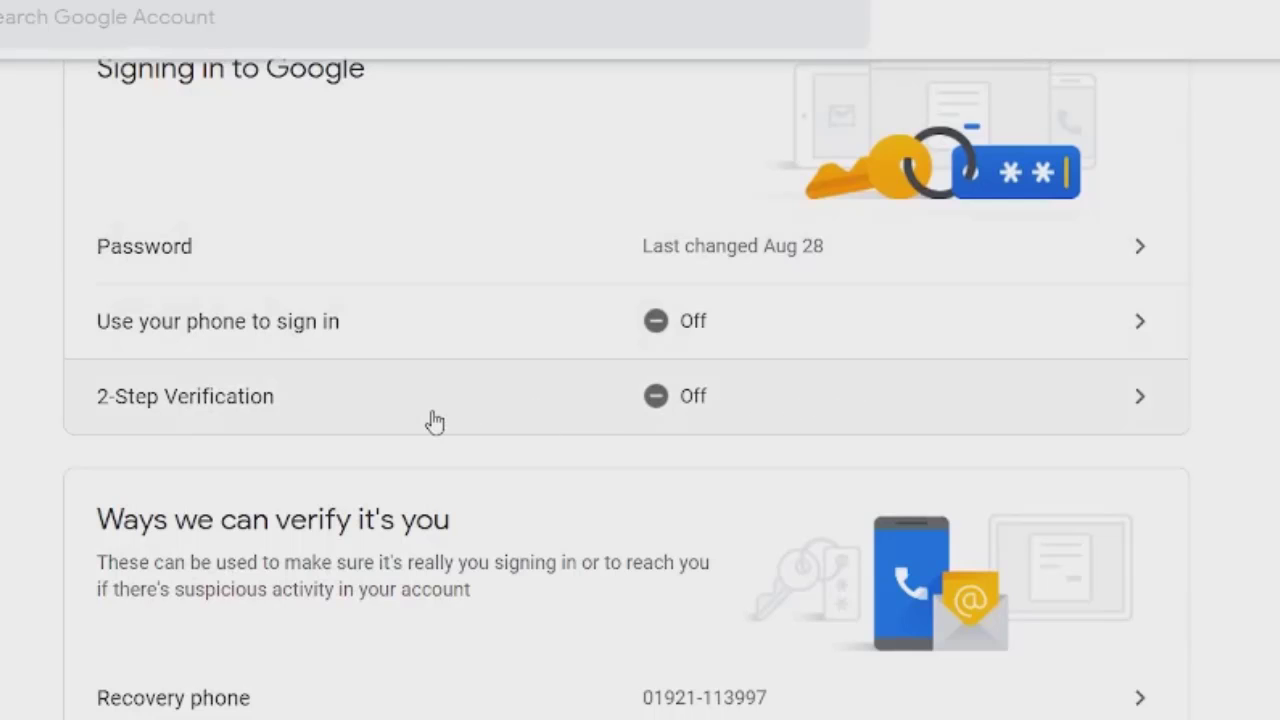
Open the 2-Step Verification settings and start setup with Get Started
click(1102, 398)
scroll(640, 600, down, 1)
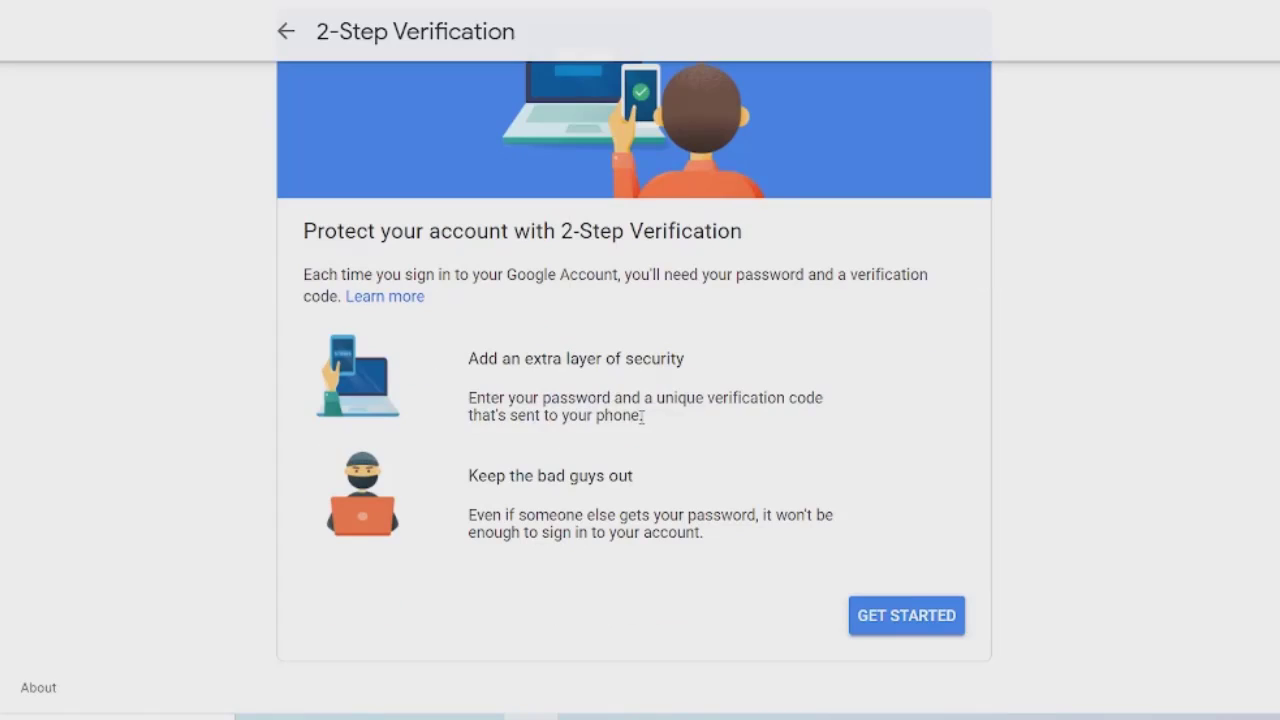
drag(638, 651, 562, 651)
drag(575, 410, 543, 398)
drag(690, 360, 479, 358)
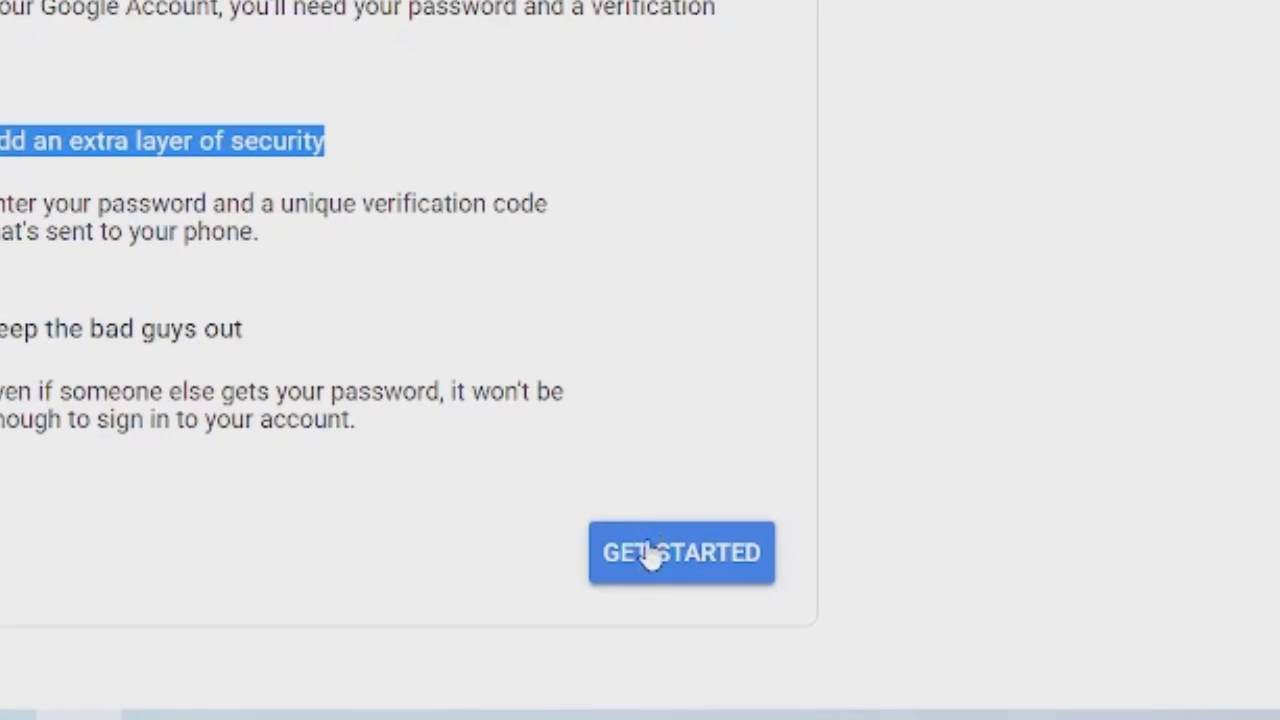
click(648, 550)
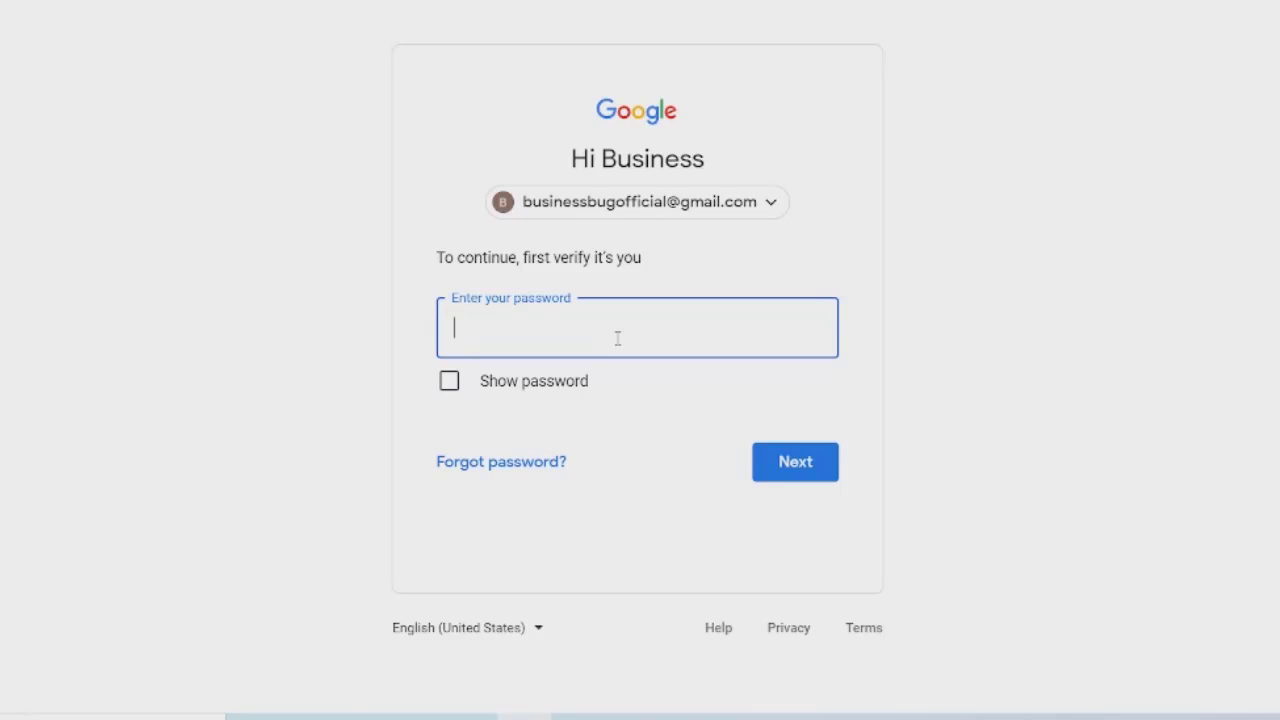
Re-enter the account password and submit it to confirm identity
text(•••••••••••••••)
click(815, 470)
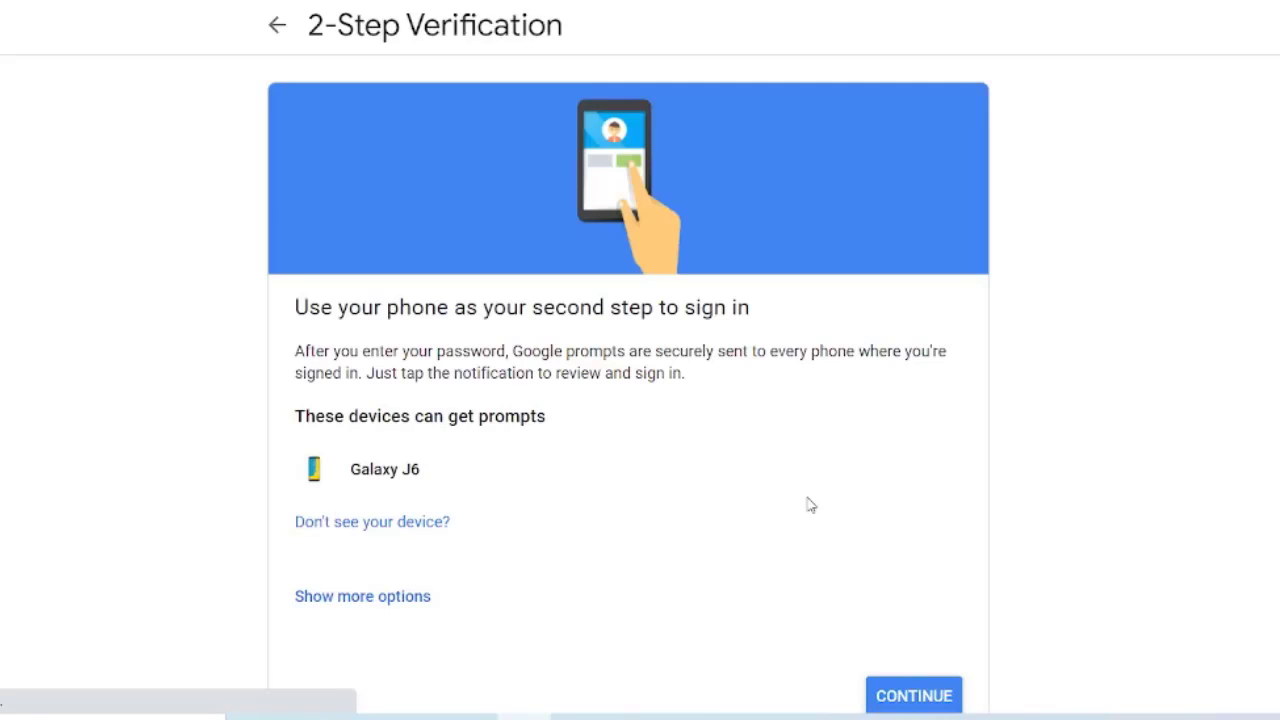
Reveal second-step alternatives to the Galaxy J6 phone prompt via Show more options
scroll(703, 500, down, 1)
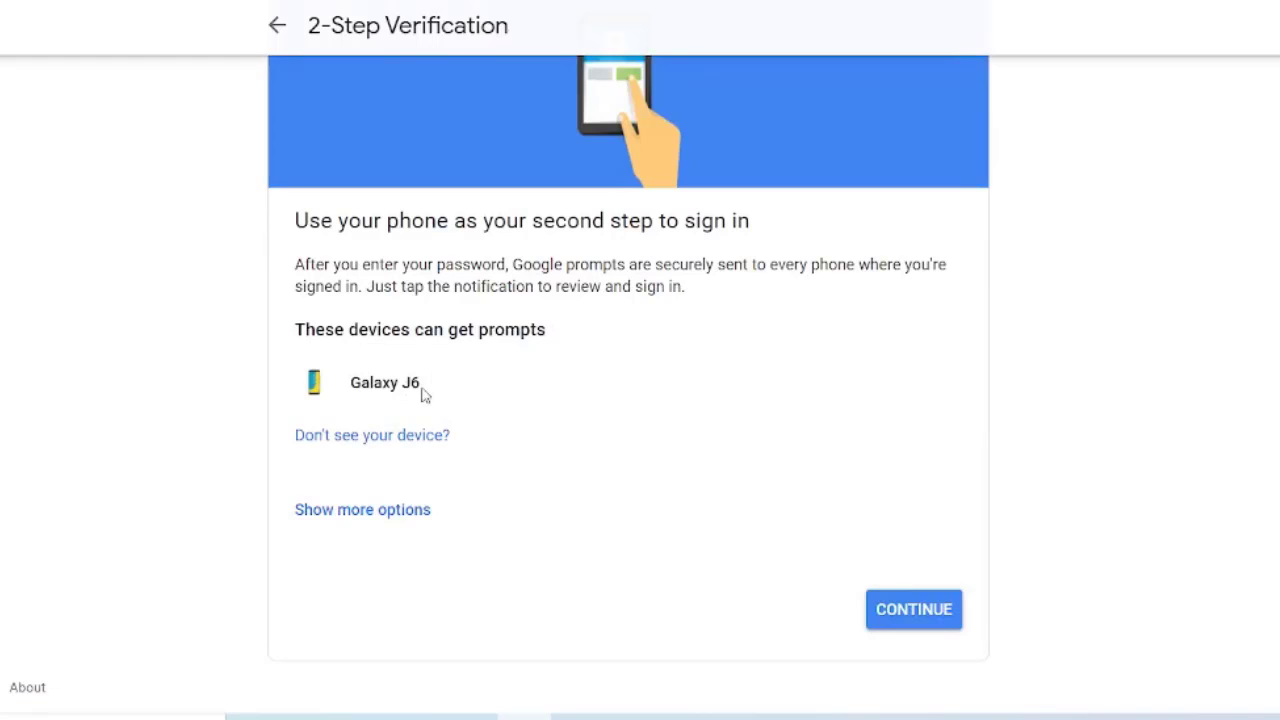
drag(421, 394, 360, 398)
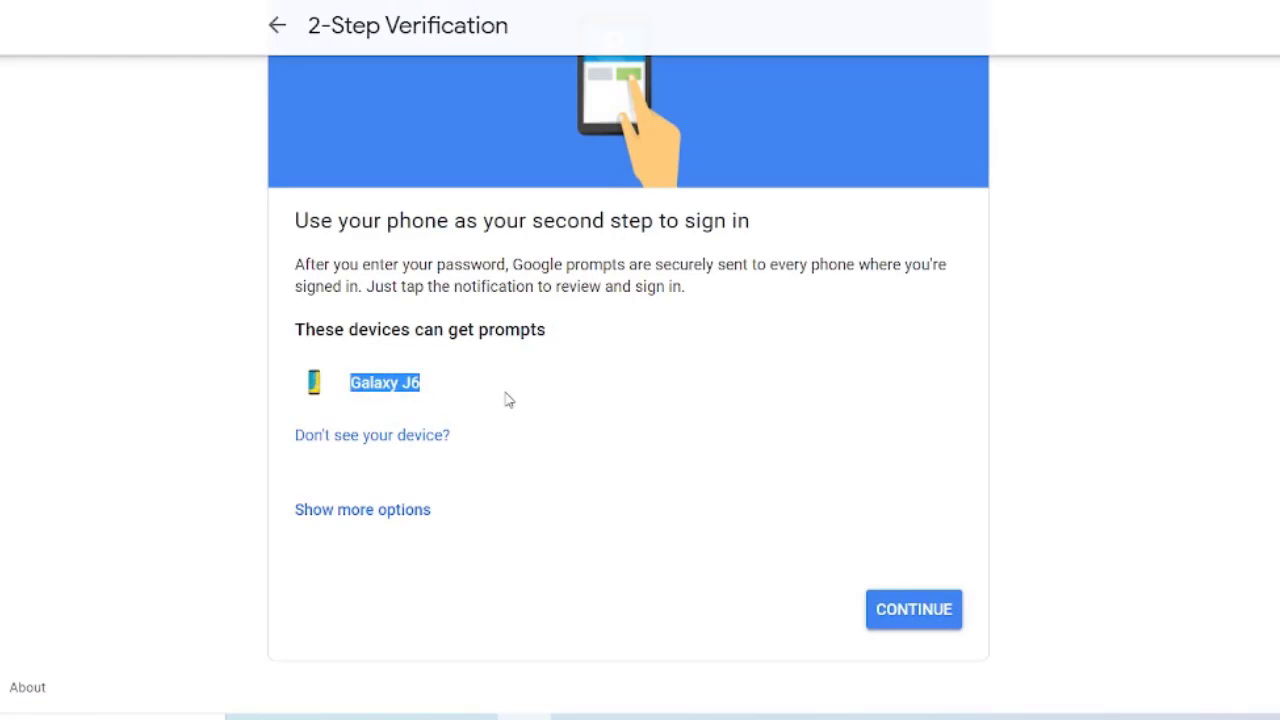
scroll(506, 400, up, 1)
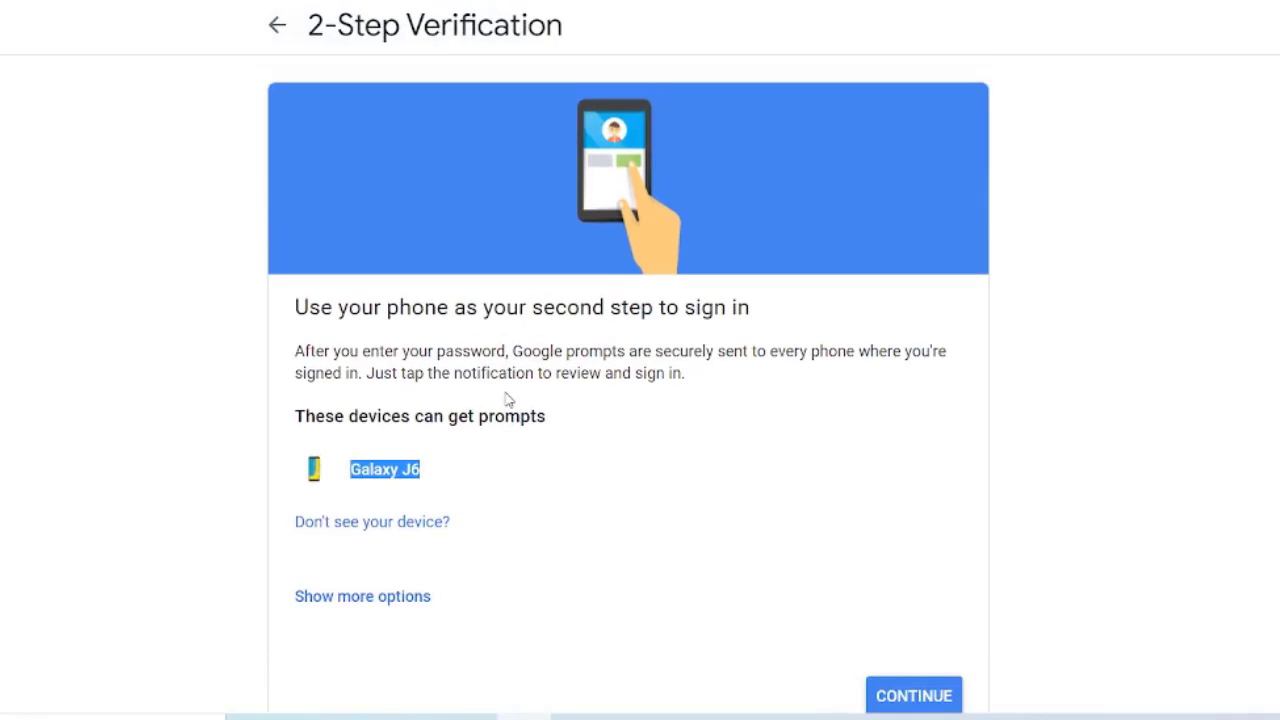
scroll(551, 326, down, 1)
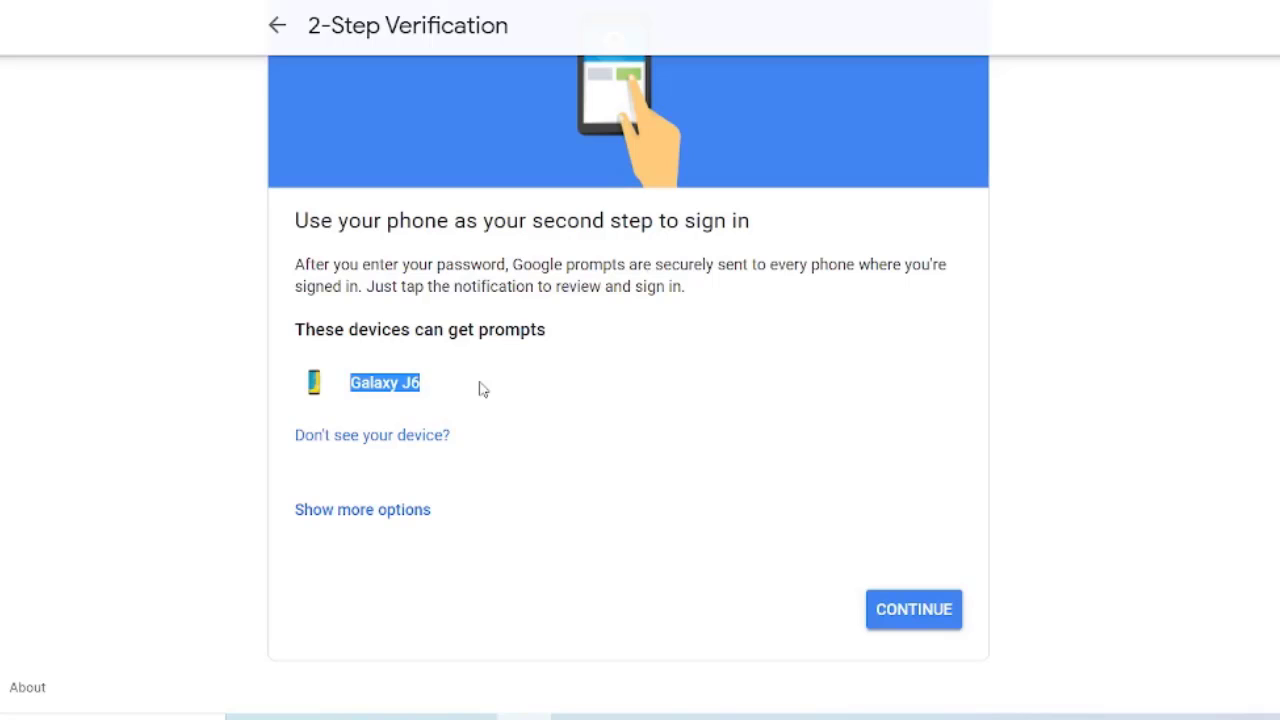
click(363, 522)
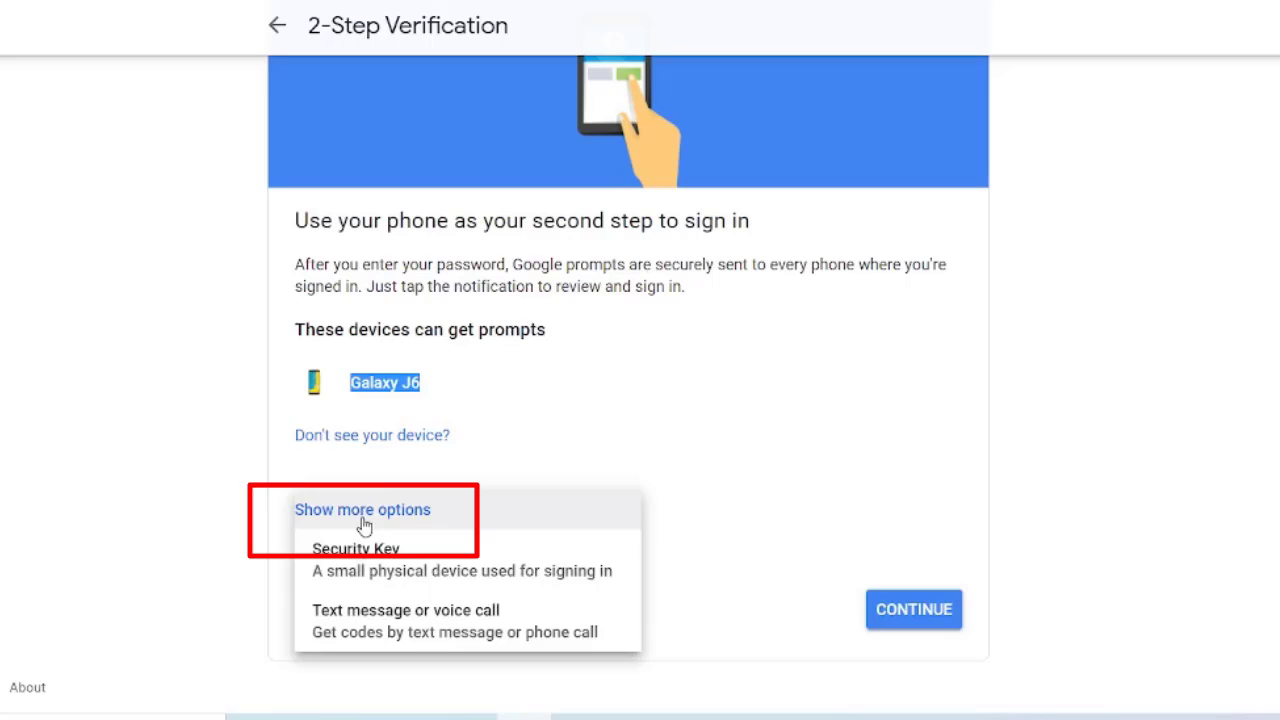
Choose text-message codes for a Bangladesh phone number and request a verification code
click(410, 620)
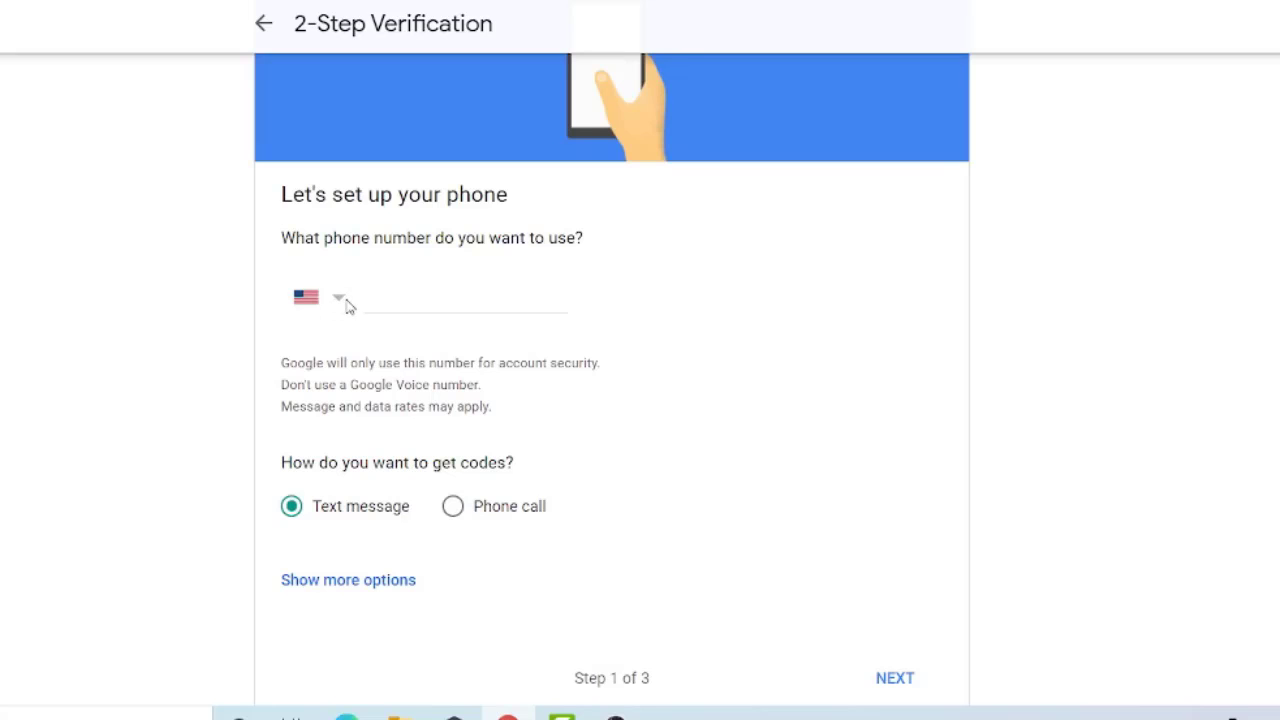
click(337, 303)
key(Return)
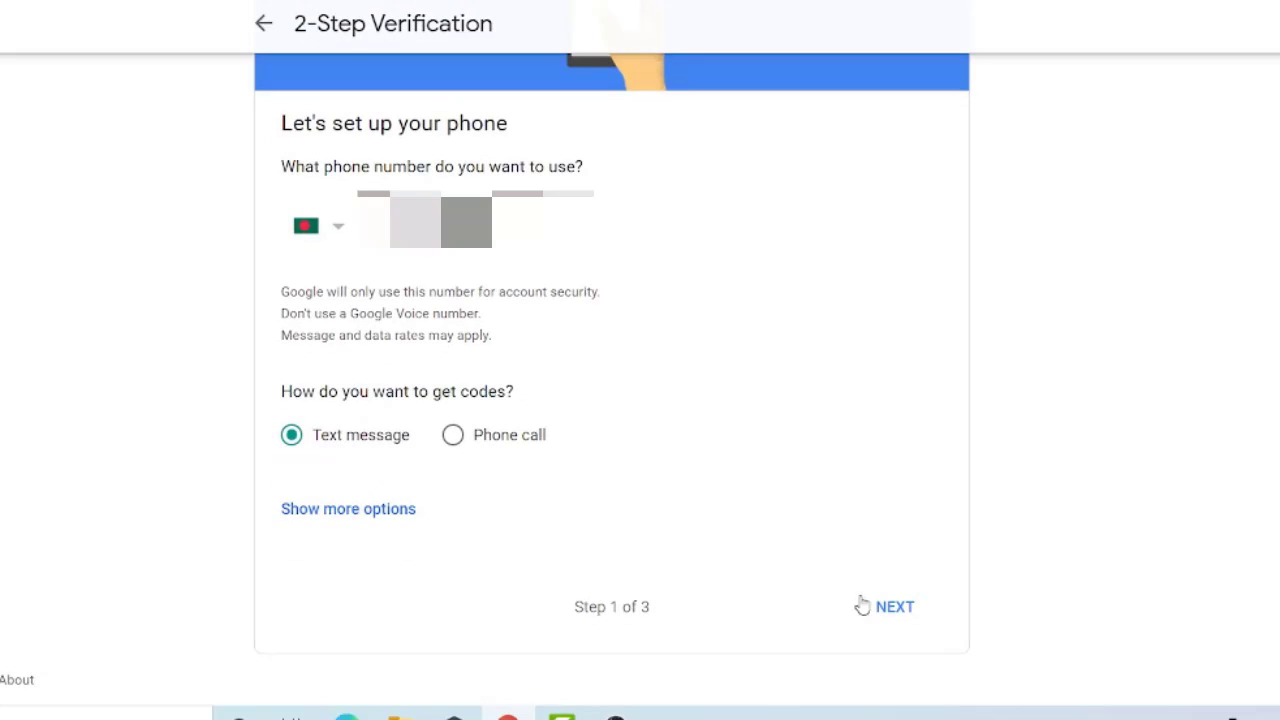
click(910, 614)
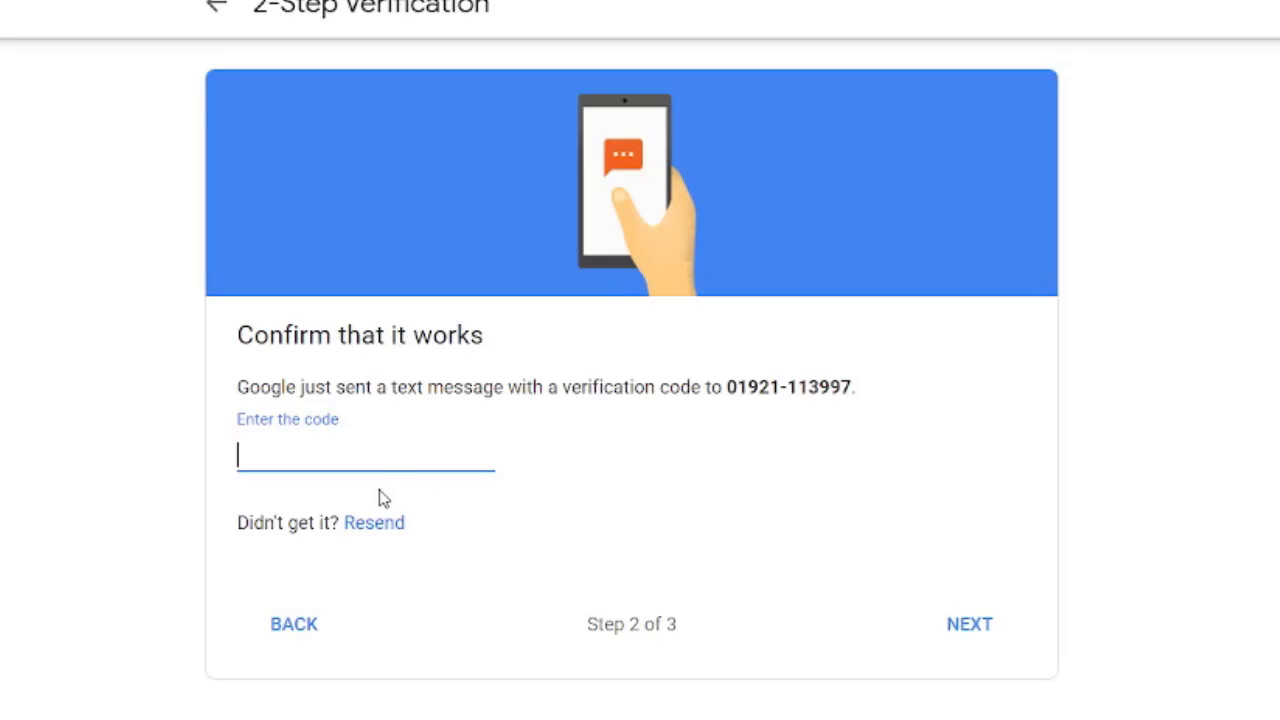
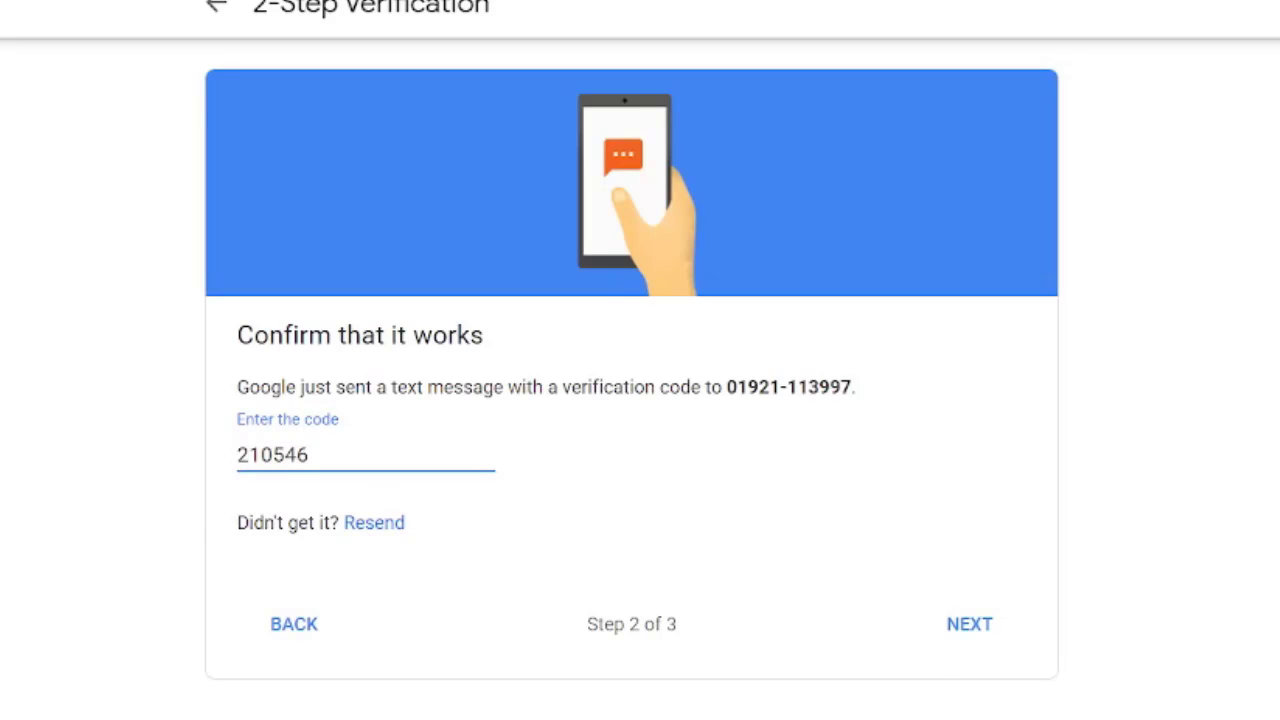
Enter the texted verification code and turn on 2-Step Verification
click(951, 626)
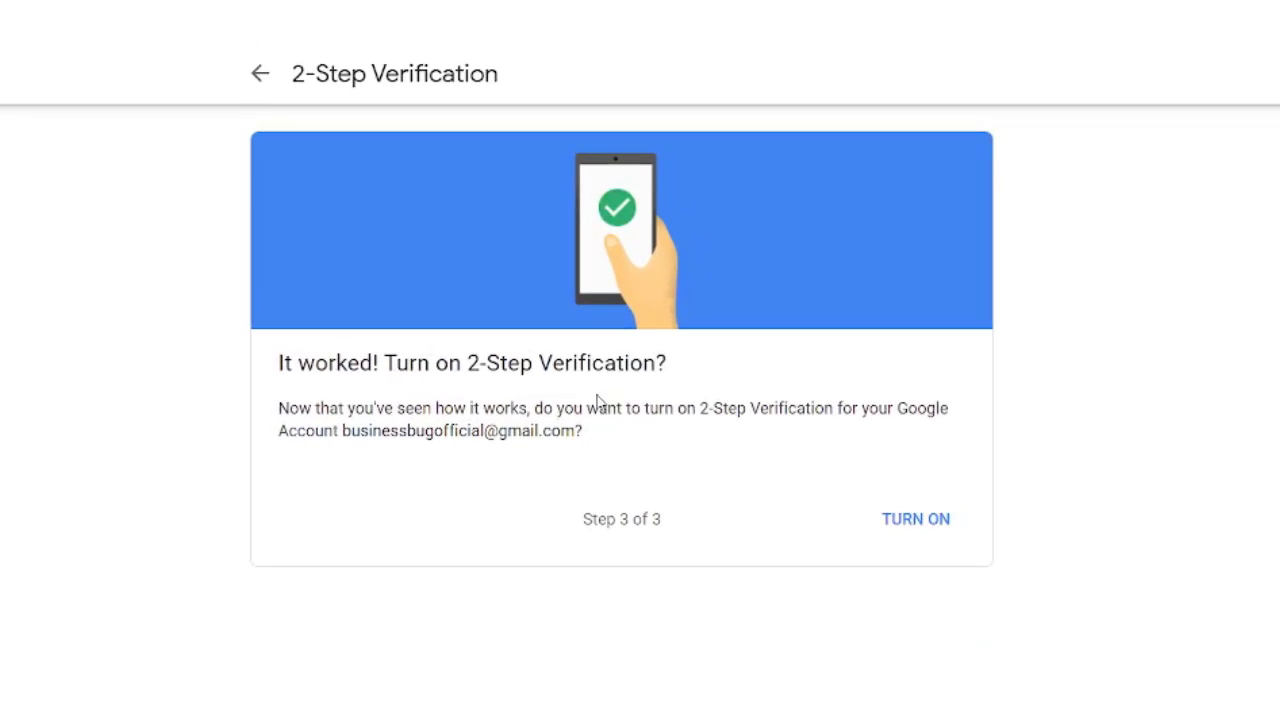
click(906, 521)
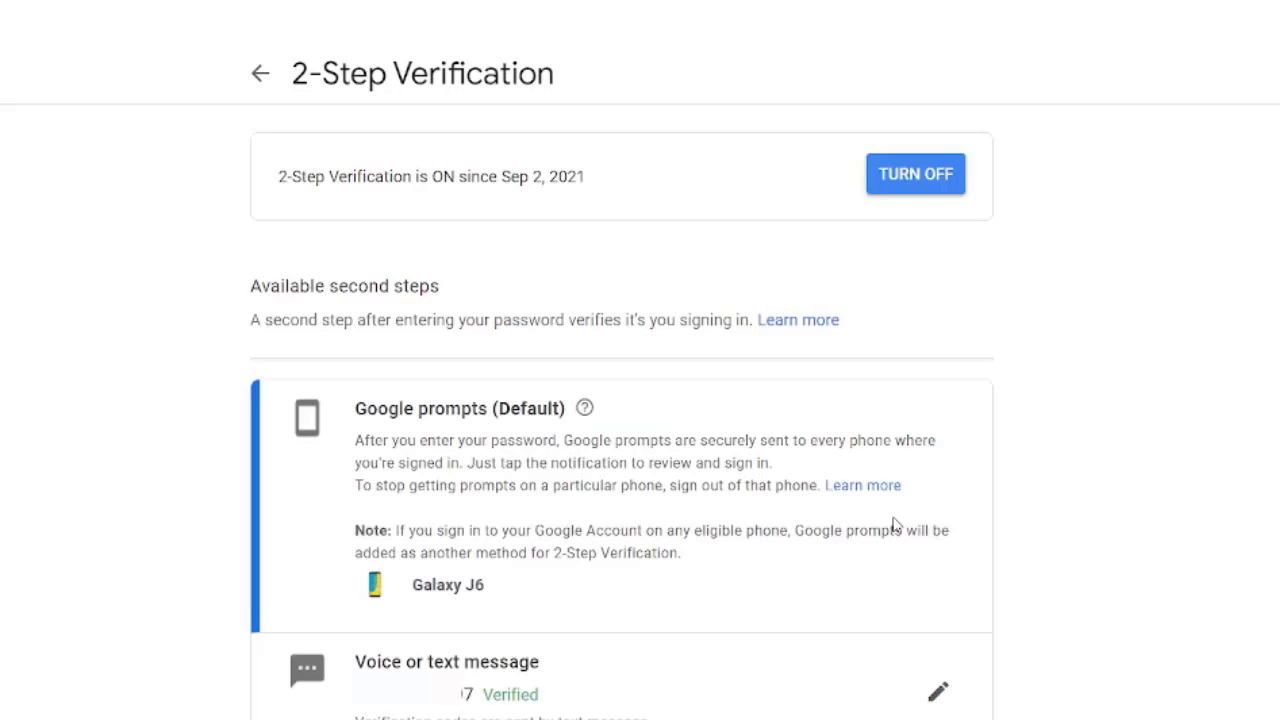
scroll(895, 525, down, 3)
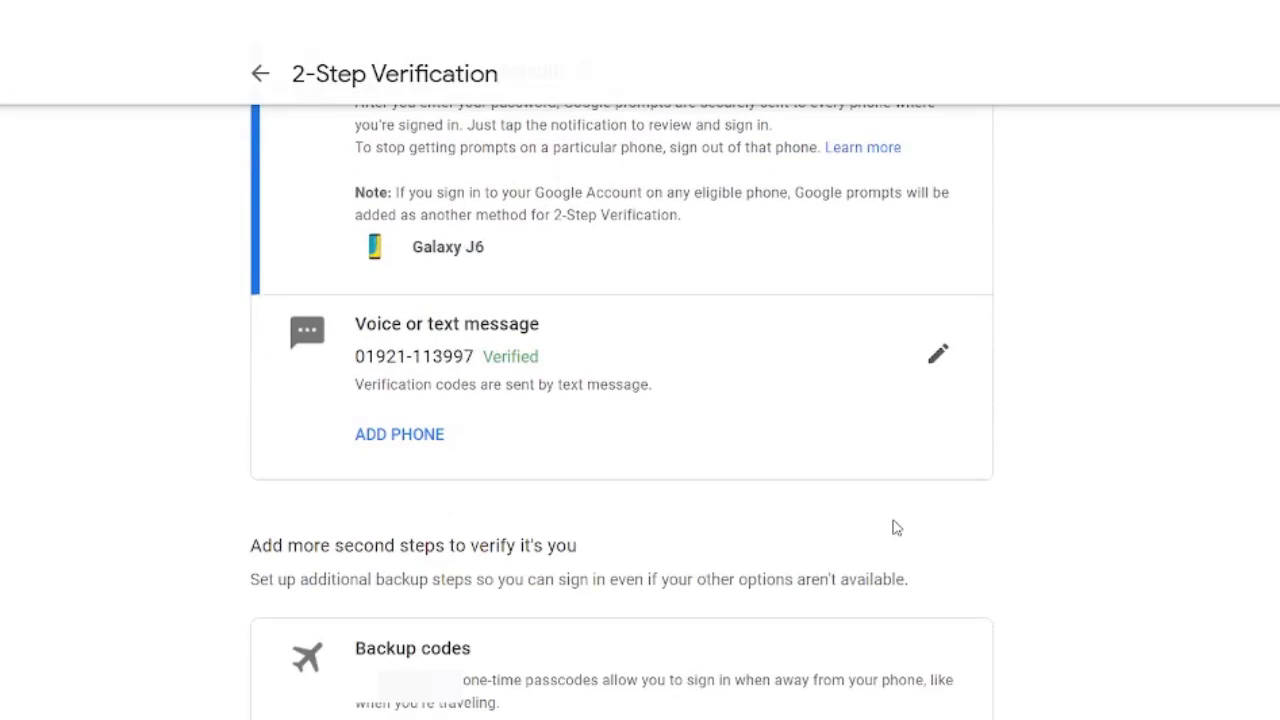
scroll(895, 528, up, 3)
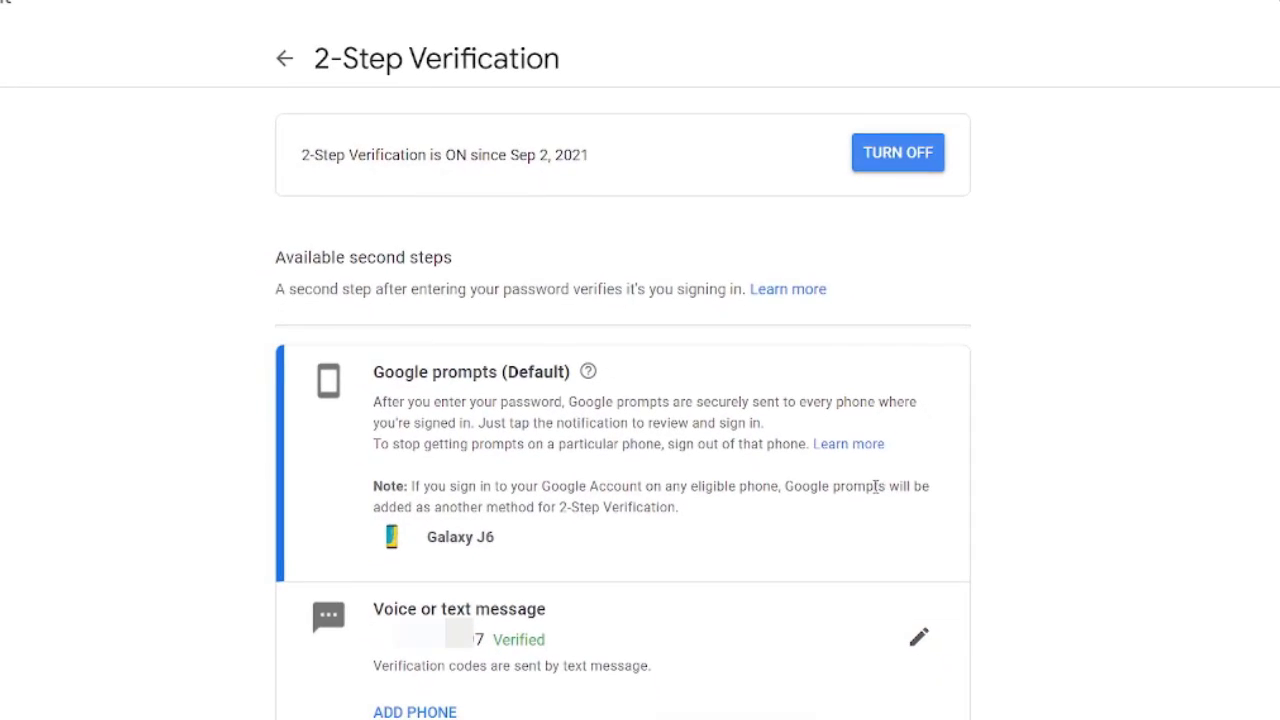
scroll(872, 508, down, 2)
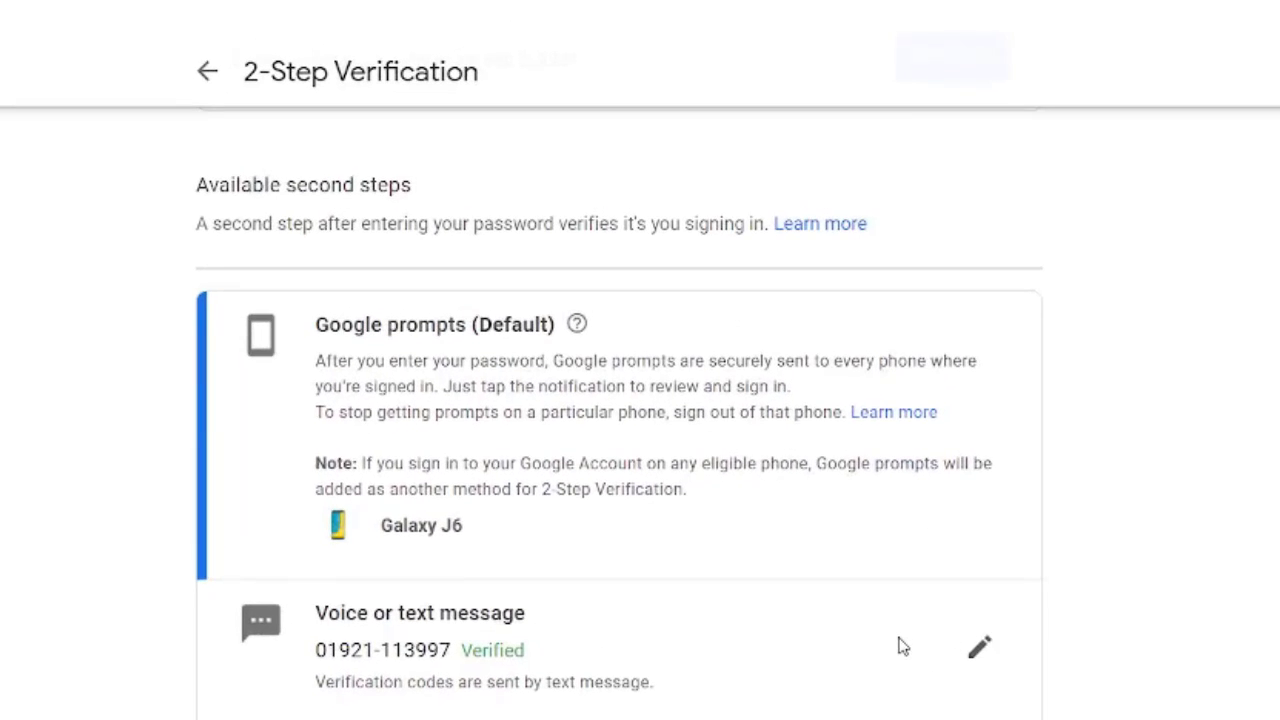
scroll(903, 647, up, 2)
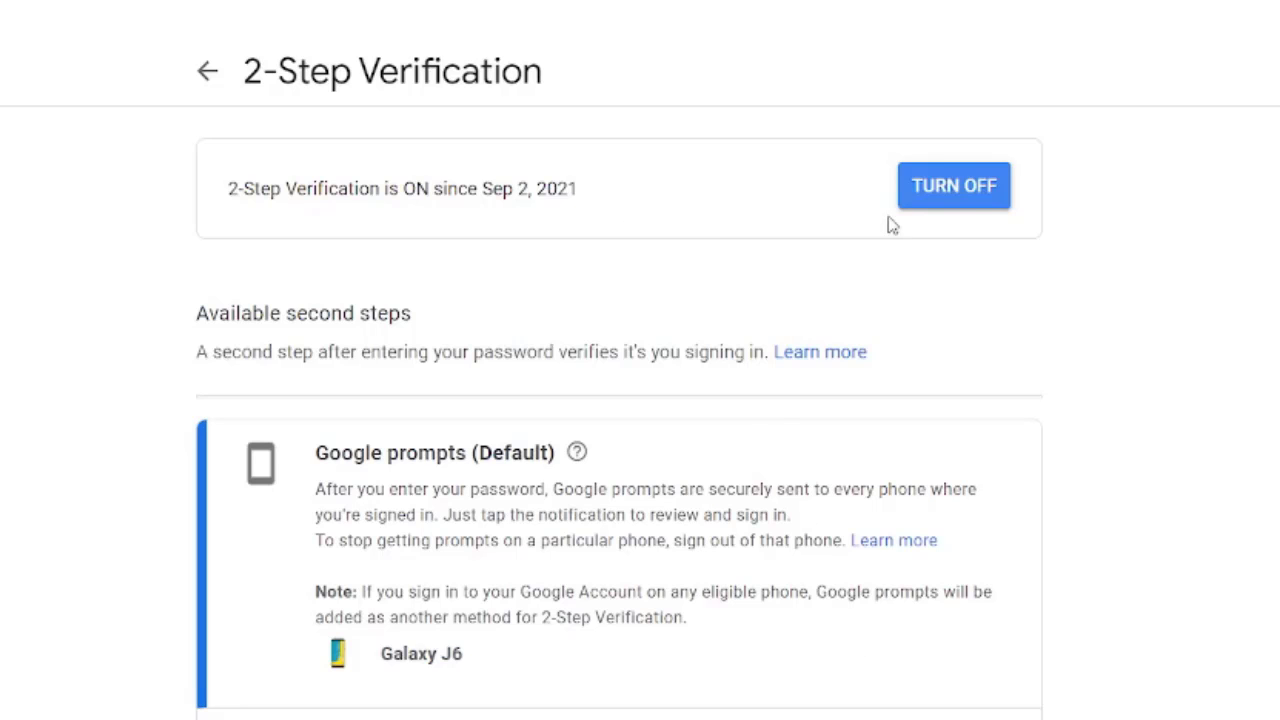
scroll(930, 214, down, 1)
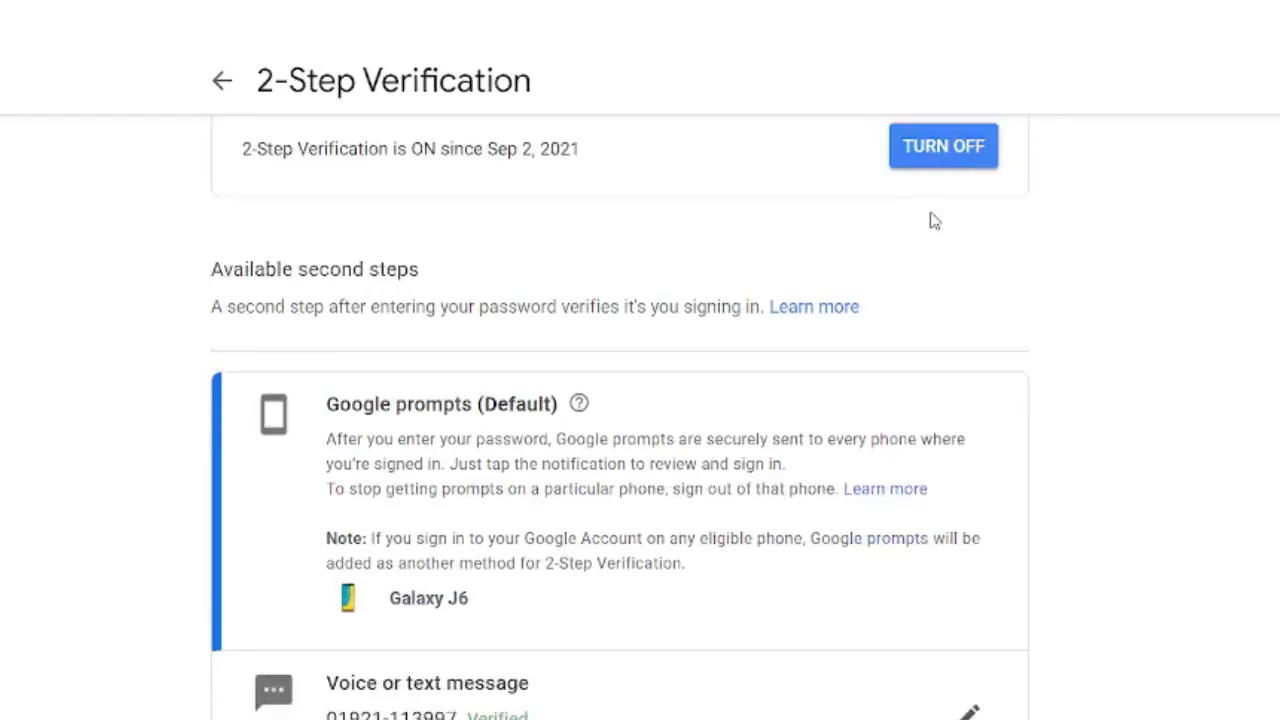
scroll(930, 221, down, 2)
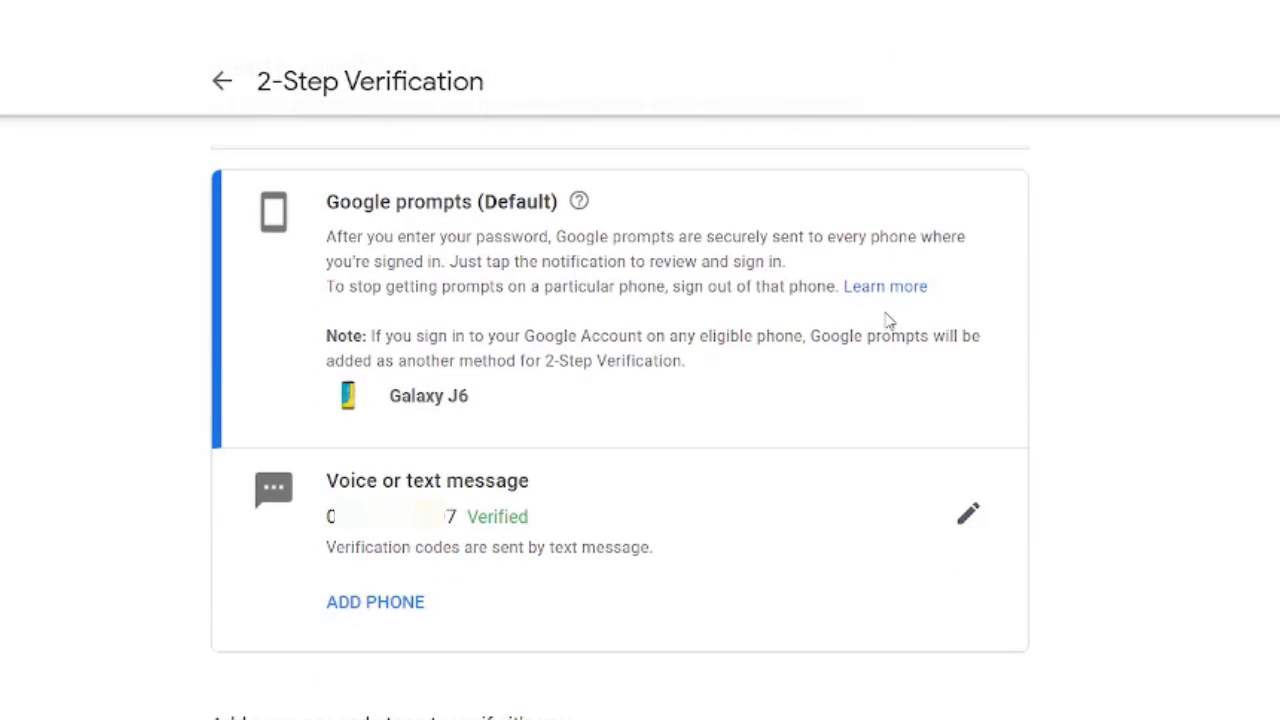